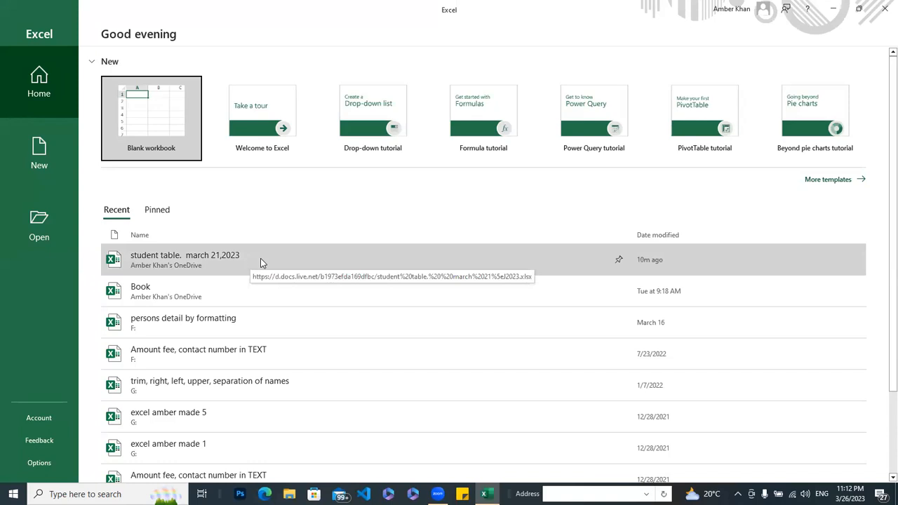
Open the recent workbook "student table. march 21,2023", dismiss the licence notice and look over the tables on Sheet1.
{"action": "left_click", "coordinate": [260, 260]}
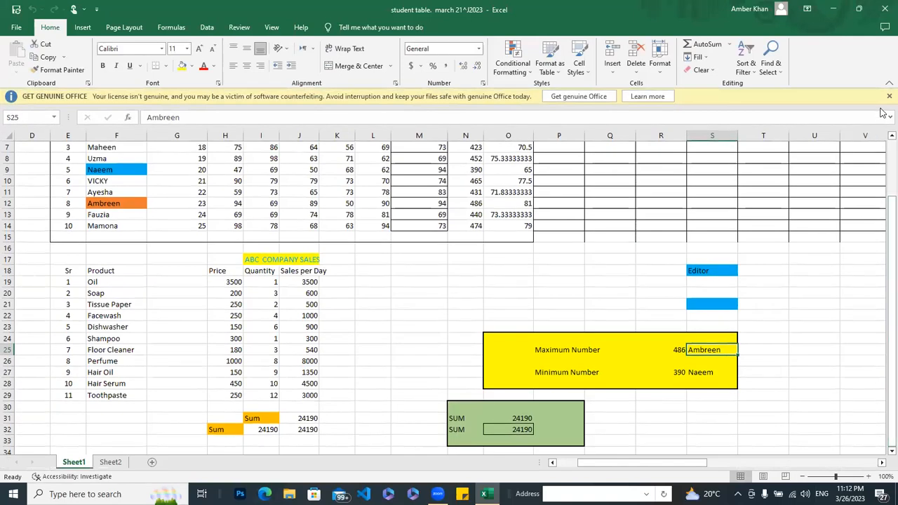
{"action": "left_click", "coordinate": [888, 96]}
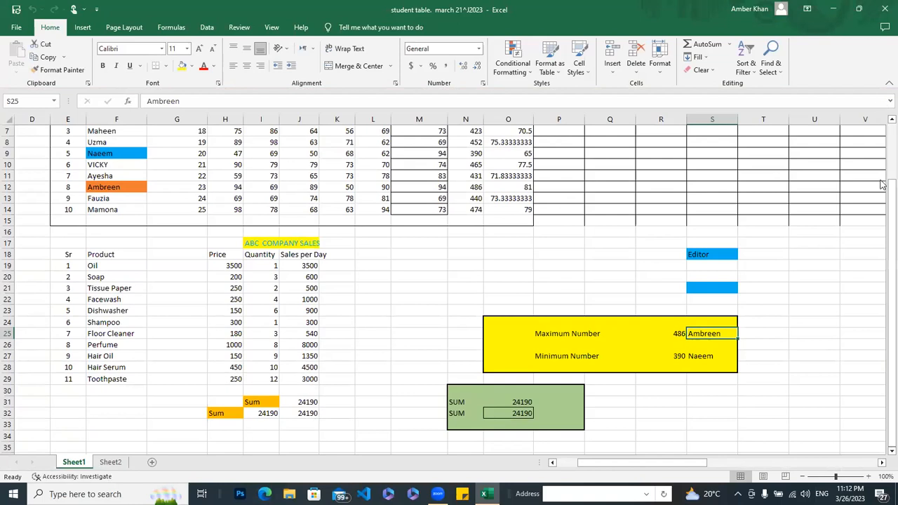
{"action": "scroll", "coordinate": [882, 218], "scroll_direction": "up", "scroll_amount": 2}
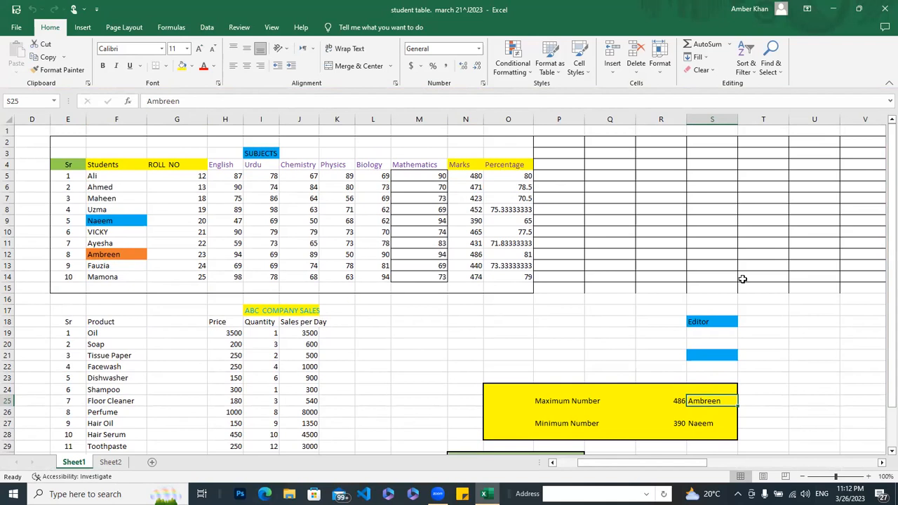
{"action": "left_click_drag", "start_coordinate": [882, 280], "coordinate": [882, 288]}
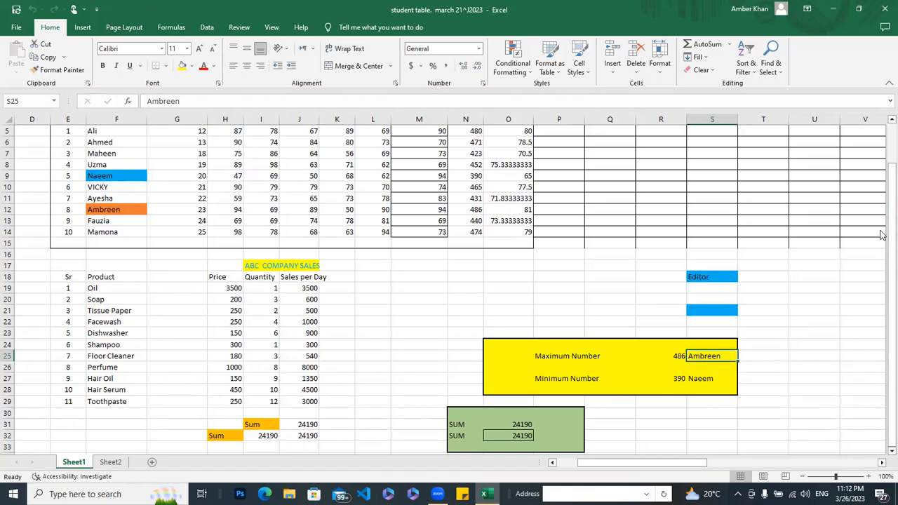
{"action": "scroll", "coordinate": [881, 237], "scroll_direction": "up", "scroll_amount": 2}
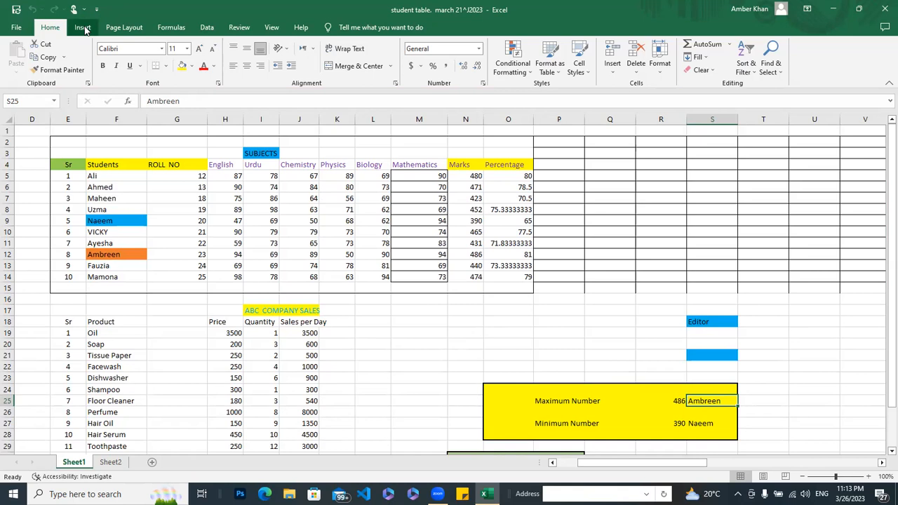
Look at the recommended charts for the current cell and leave without inserting one.
{"action": "left_click", "coordinate": [83, 28]}
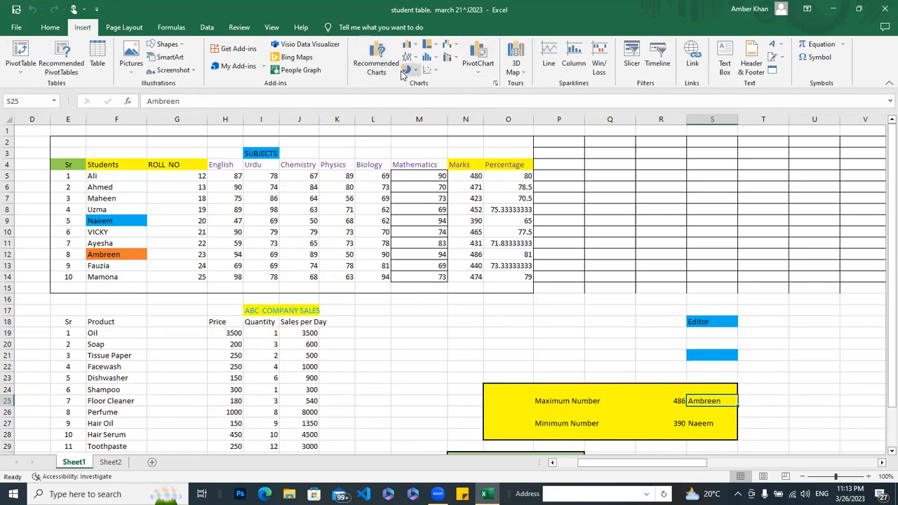
{"action": "left_click", "coordinate": [376, 67]}
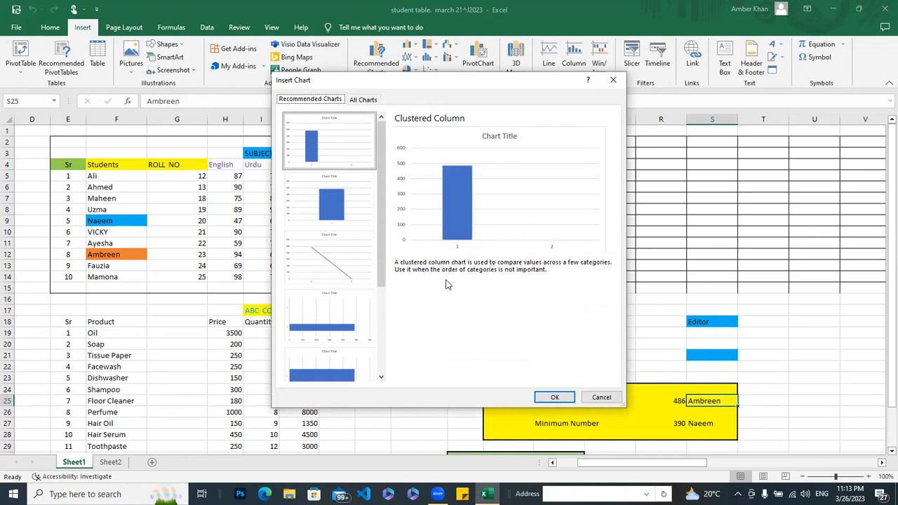
{"action": "left_click", "coordinate": [601, 398]}
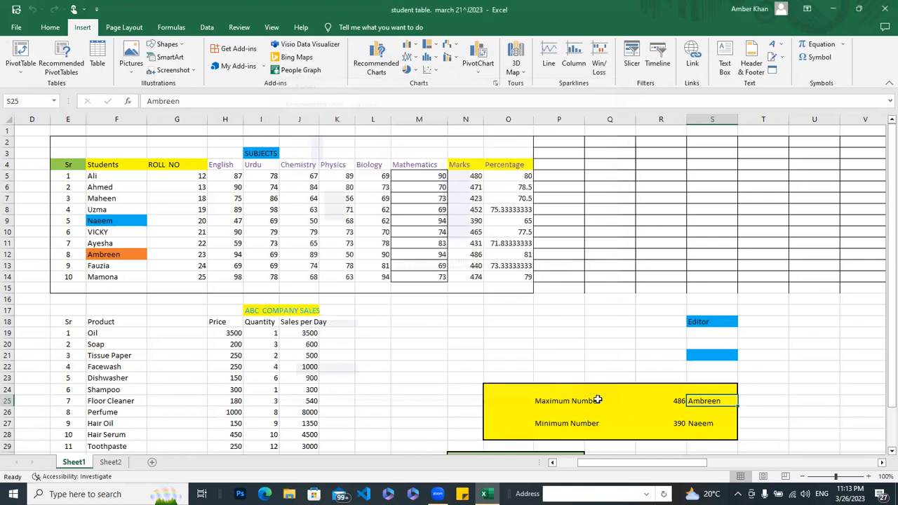
Examine the available column and bar, pie and doughnut, and hierarchy chart types.
{"action": "left_click", "coordinate": [415, 46]}
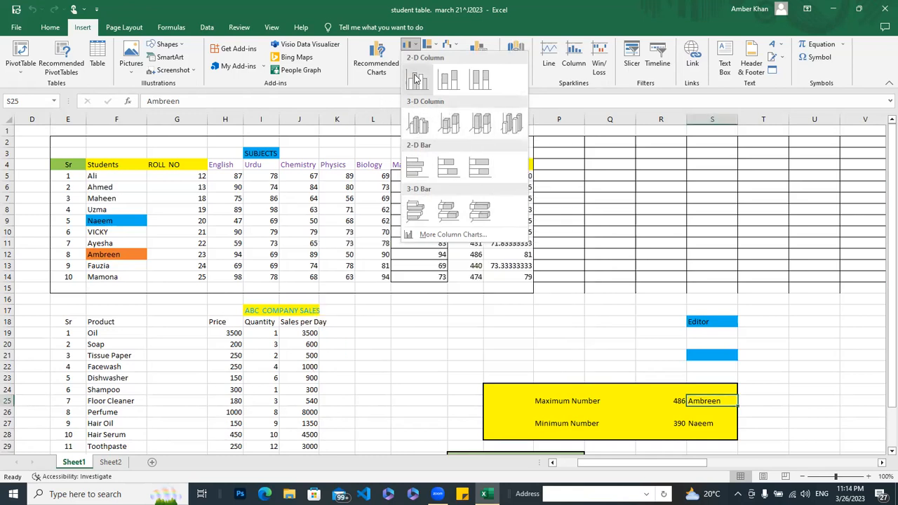
{"action": "left_click", "coordinate": [370, 106]}
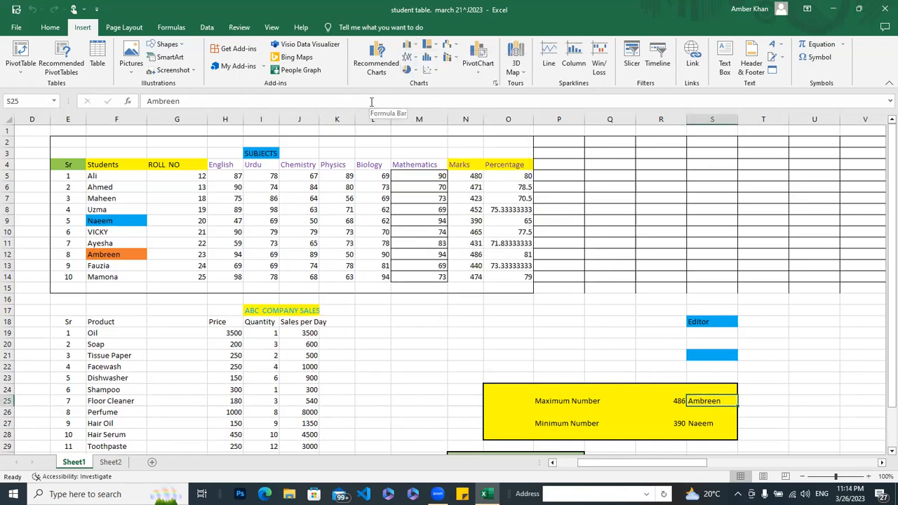
{"action": "left_click", "coordinate": [416, 71]}
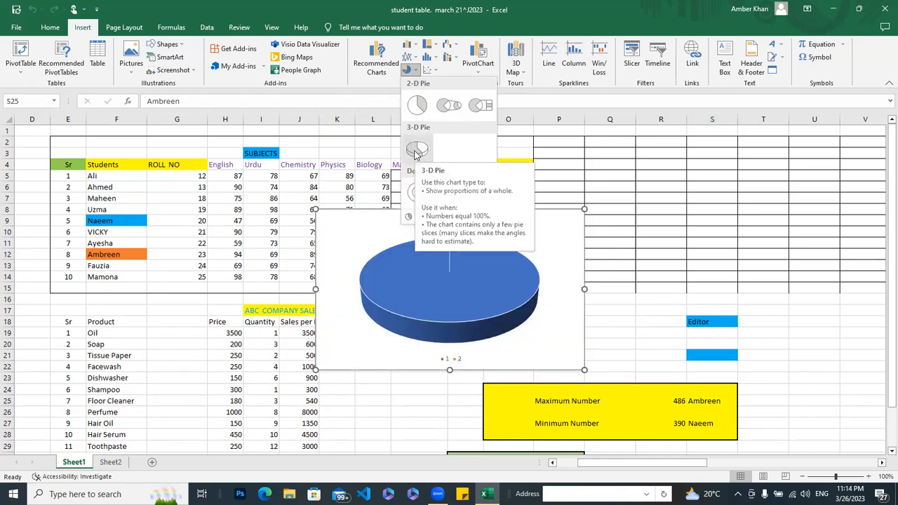
{"action": "left_click", "coordinate": [370, 130]}
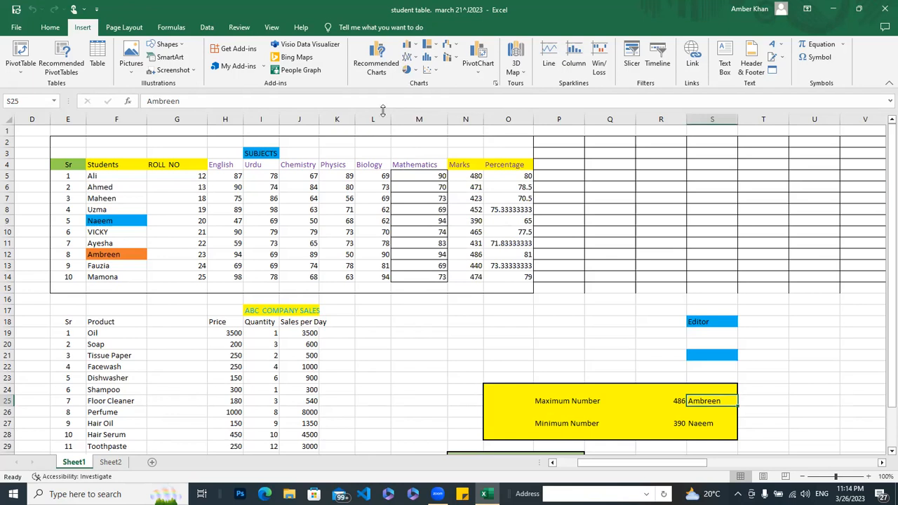
{"action": "left_click", "coordinate": [434, 46]}
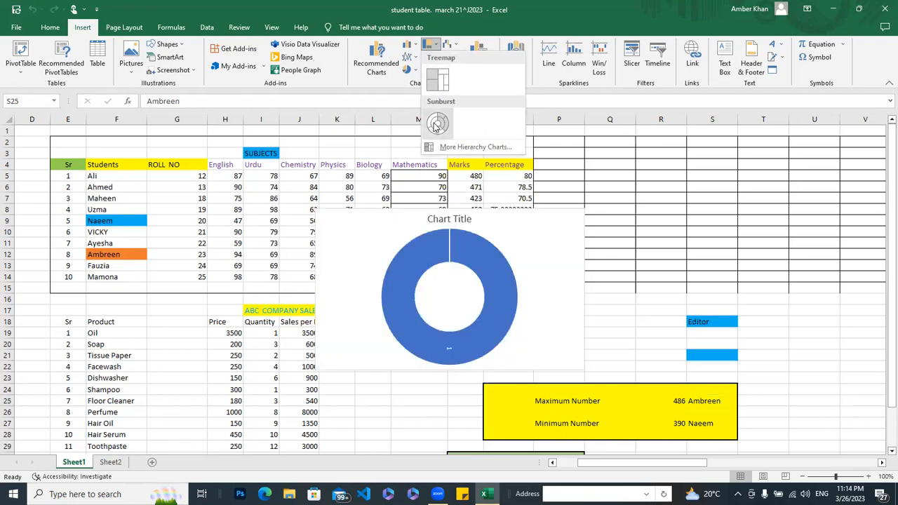
{"action": "left_click", "coordinate": [392, 104]}
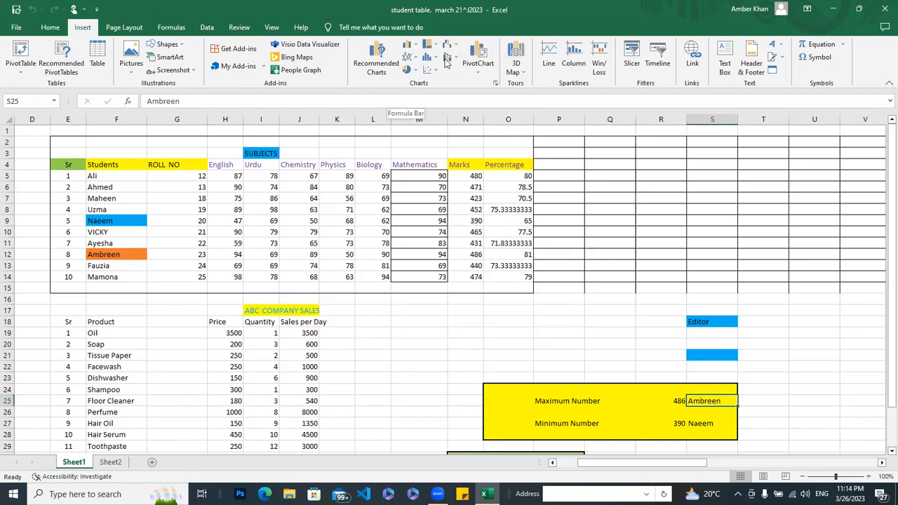
Examine the statistical, scatter and bubble, waterfall, stock, surface, radar and combo chart types.
{"action": "left_click", "coordinate": [430, 58]}
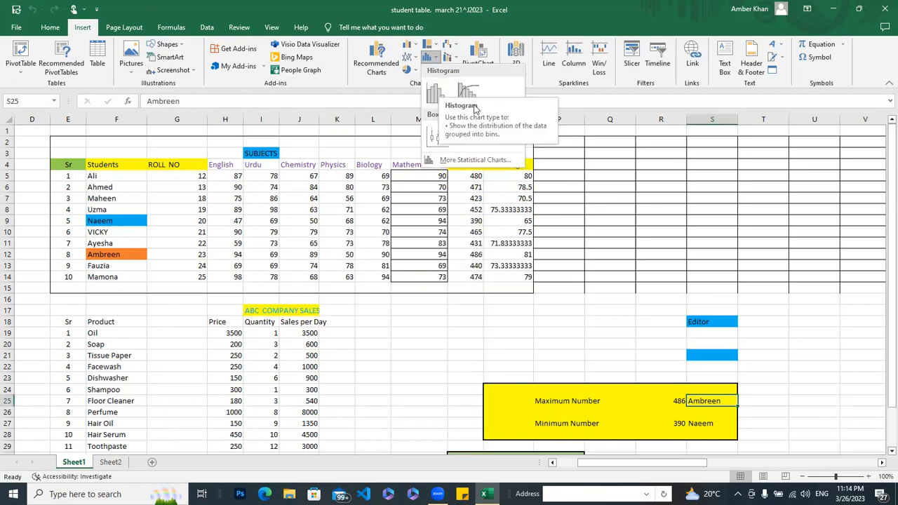
{"action": "left_click", "coordinate": [403, 105]}
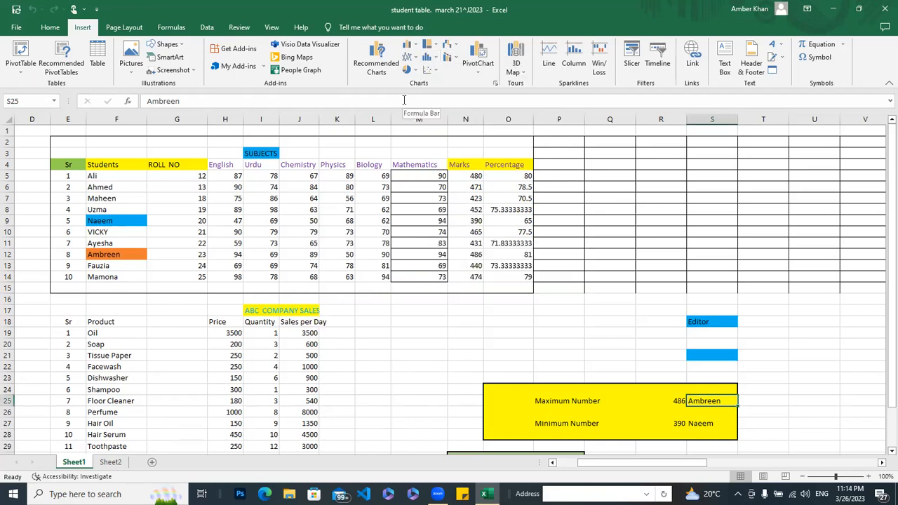
{"action": "left_click", "coordinate": [434, 71]}
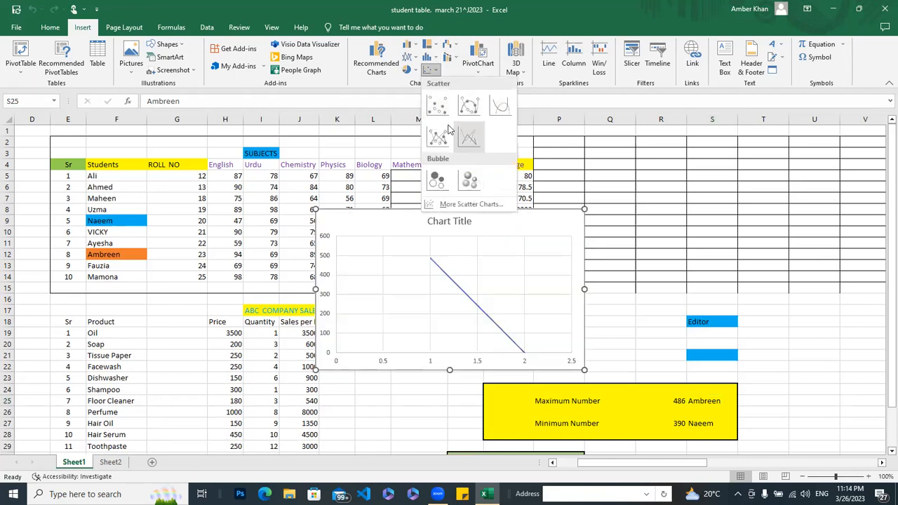
{"action": "left_click", "coordinate": [405, 105]}
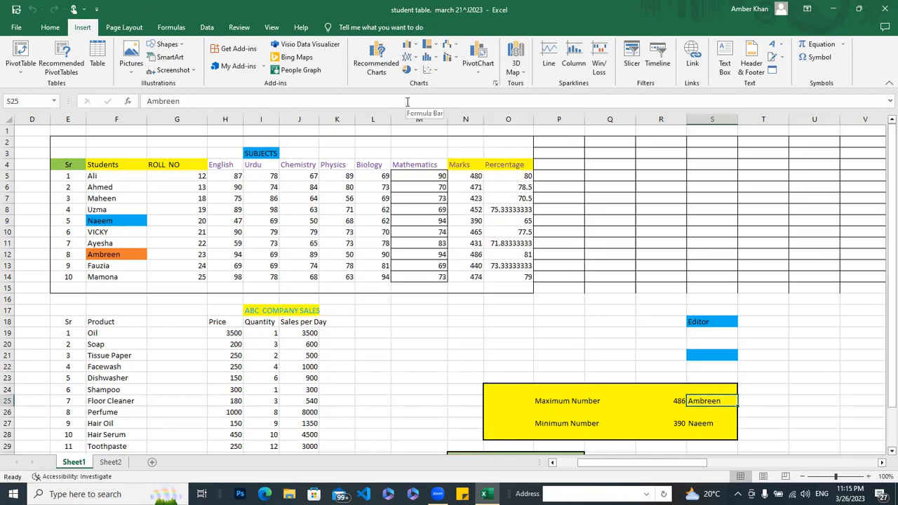
{"action": "left_click", "coordinate": [455, 47]}
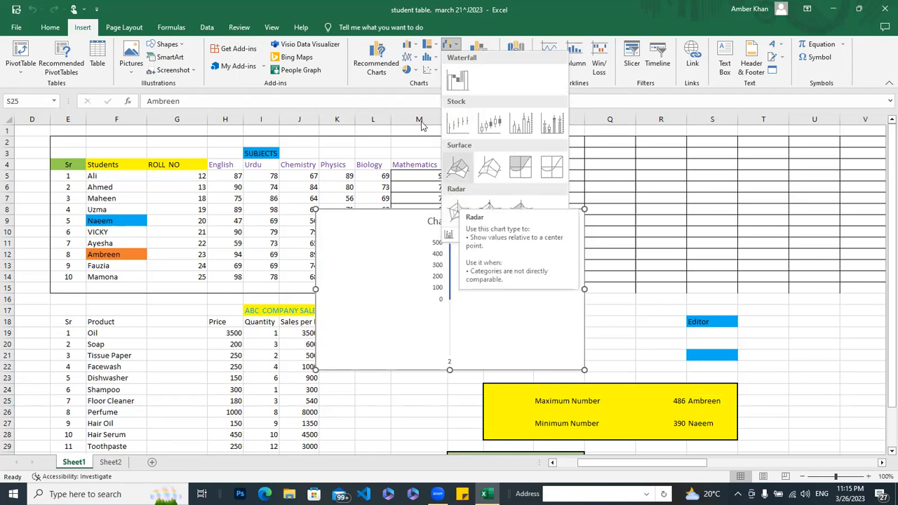
{"action": "left_click", "coordinate": [414, 99]}
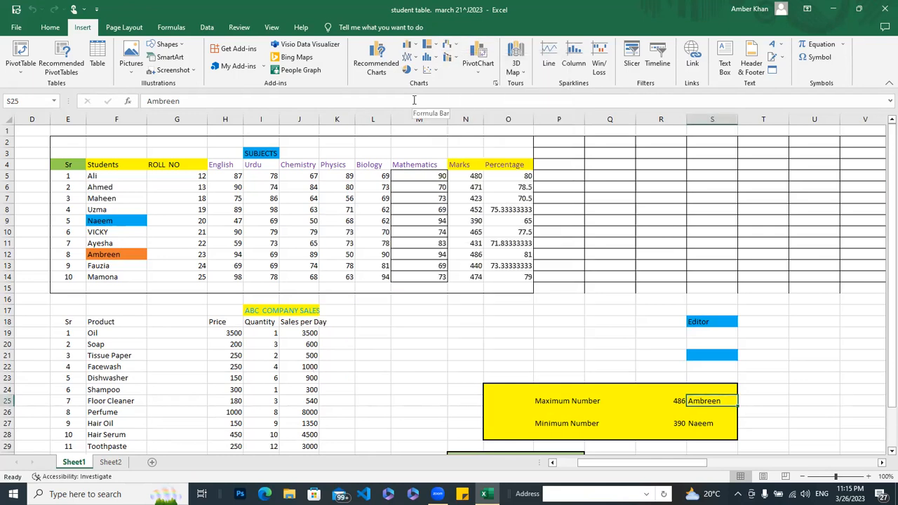
{"action": "left_click", "coordinate": [452, 57]}
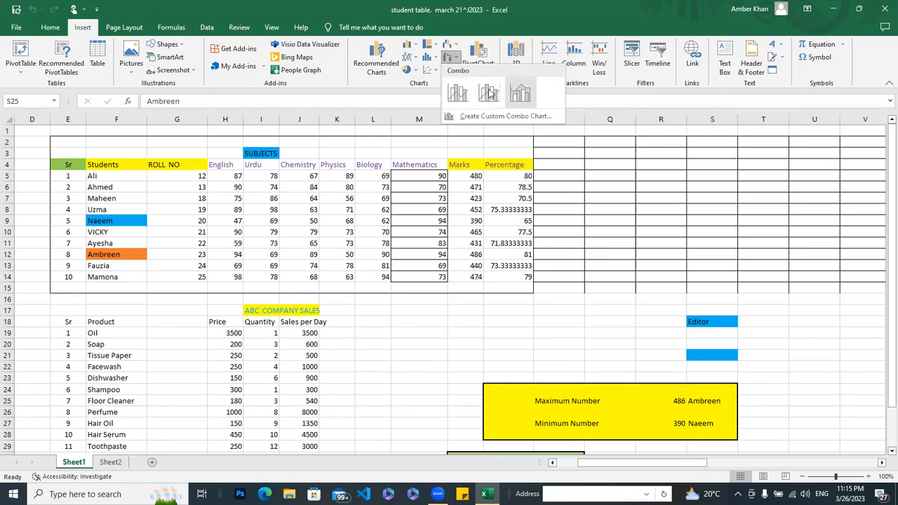
{"action": "left_click", "coordinate": [423, 99]}
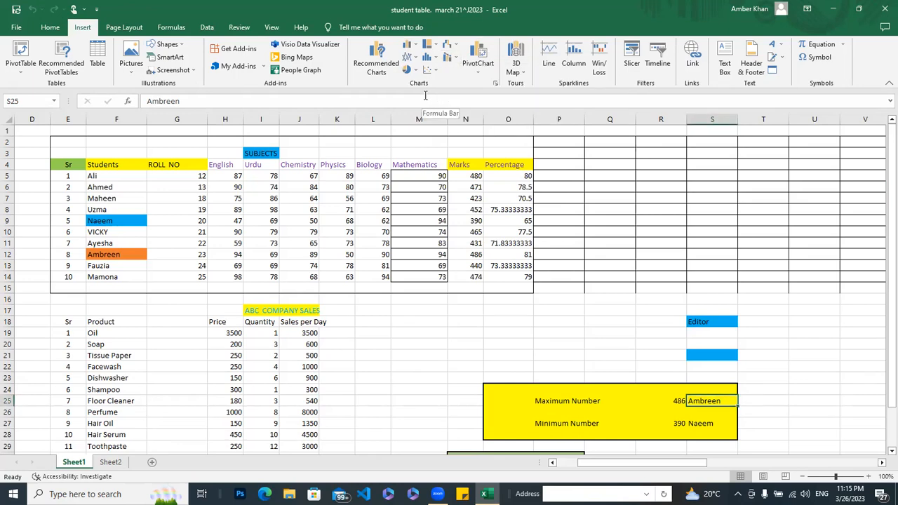
Look at the setup options for a combined PivotChart and PivotTable without creating them.
{"action": "left_click", "coordinate": [479, 65]}
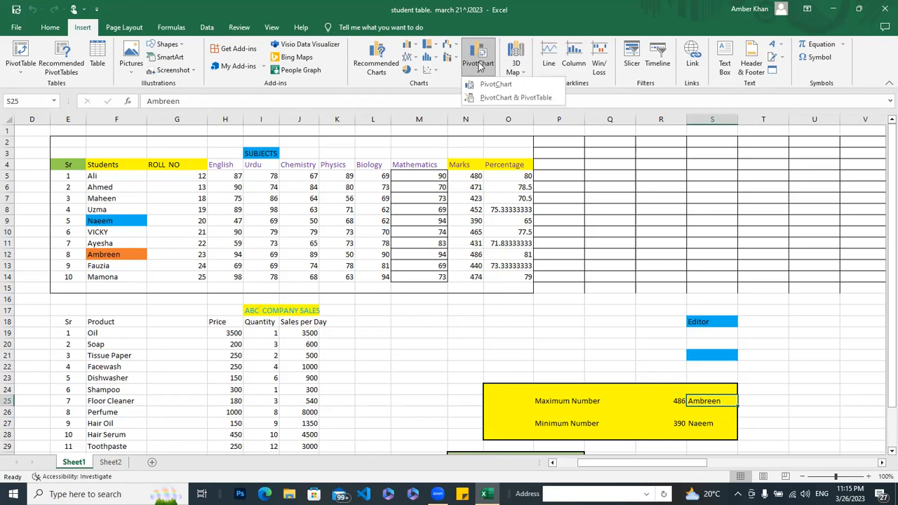
{"action": "left_click", "coordinate": [494, 98]}
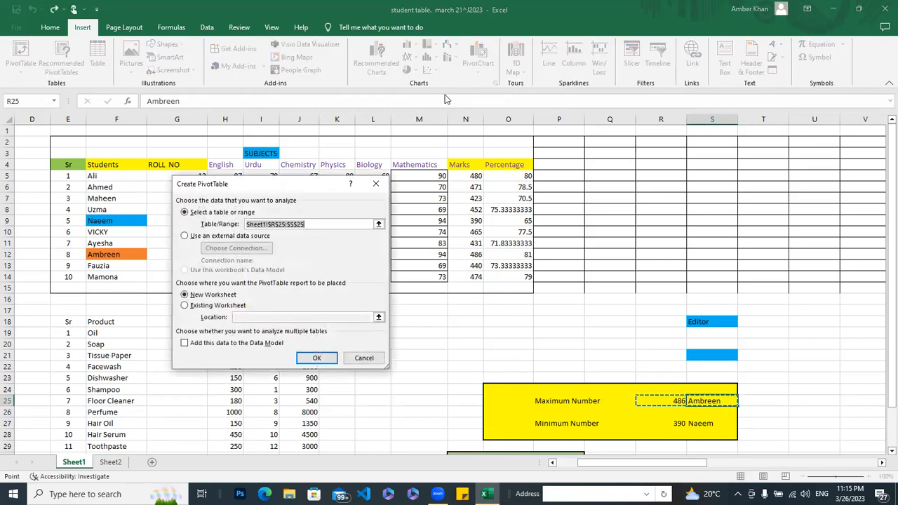
{"action": "left_click", "coordinate": [376, 184]}
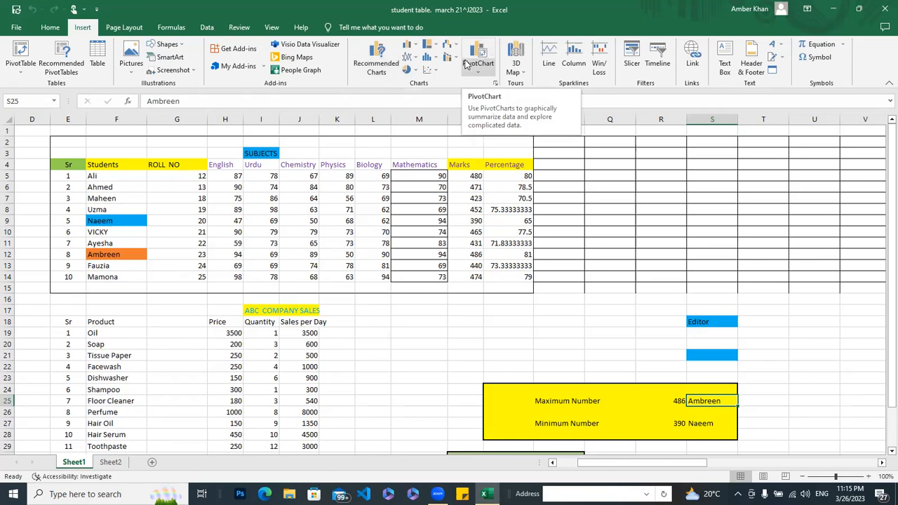
Review the 2-D and 3-D column and bar charts again, along with the pie and doughnut options.
{"action": "left_click", "coordinate": [416, 45]}
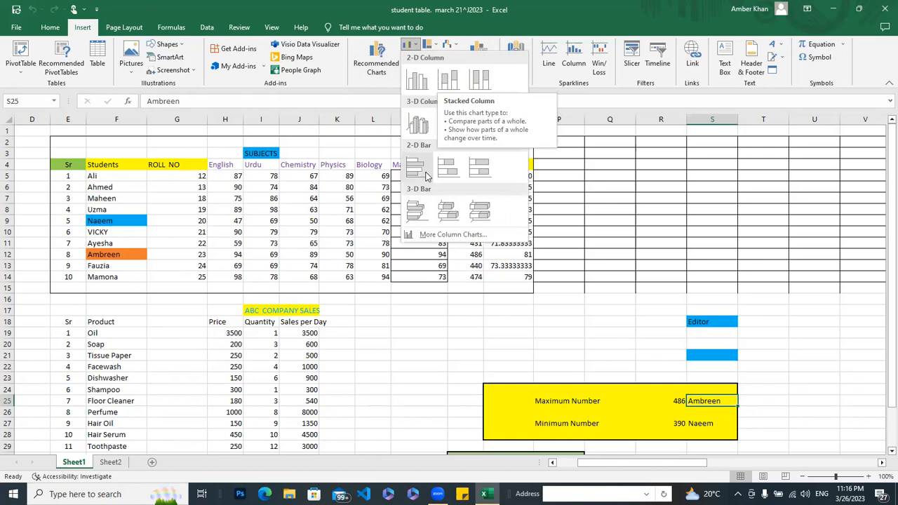
{"action": "left_click", "coordinate": [374, 101]}
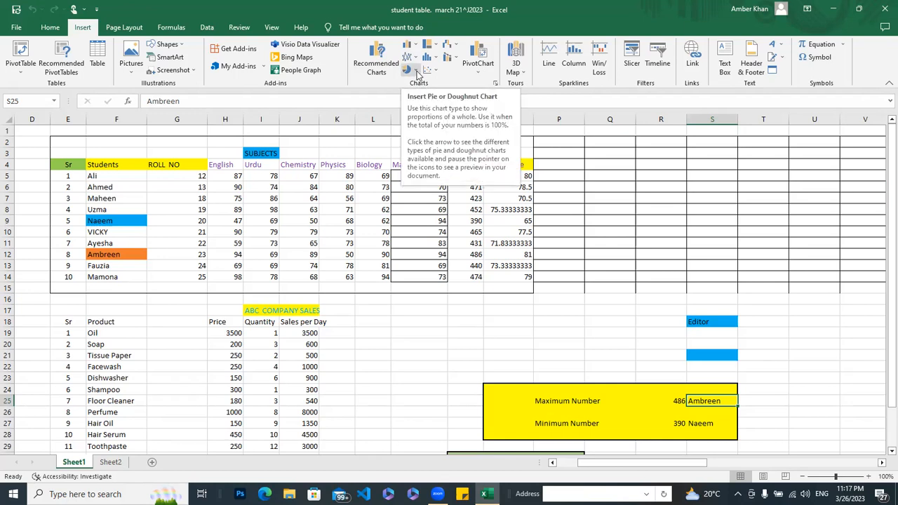
{"action": "left_click", "coordinate": [418, 73]}
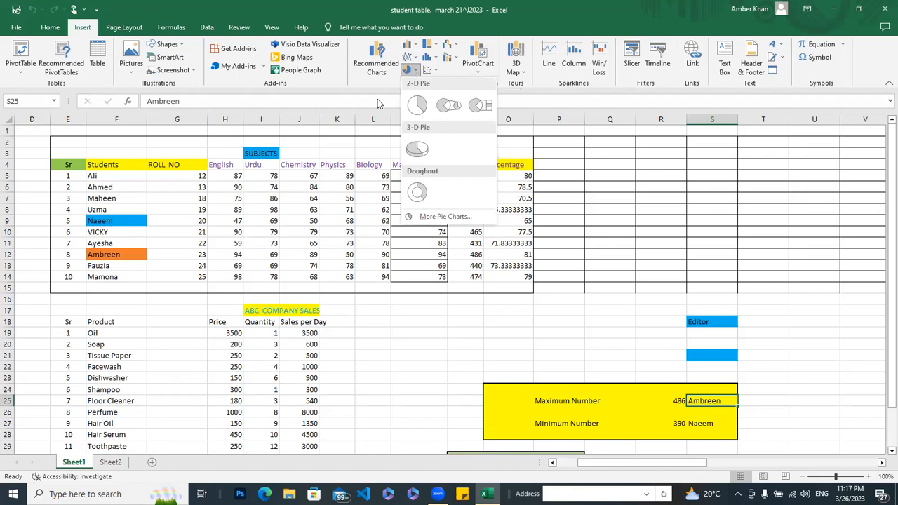
{"action": "left_click", "coordinate": [412, 70]}
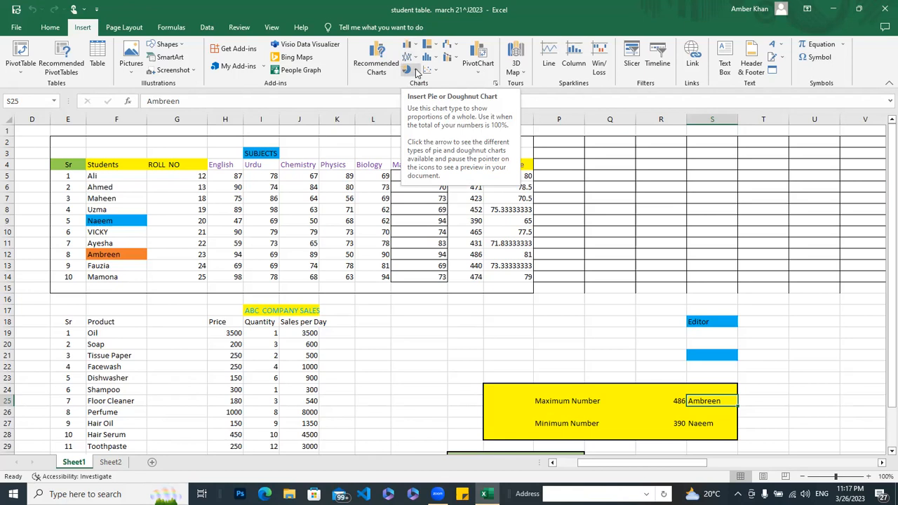
{"action": "left_click", "coordinate": [416, 46]}
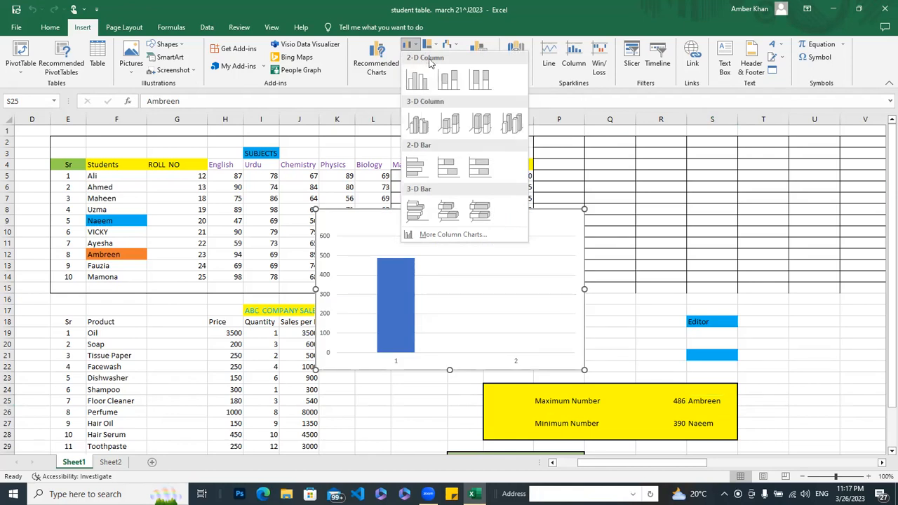
{"action": "left_click", "coordinate": [370, 102]}
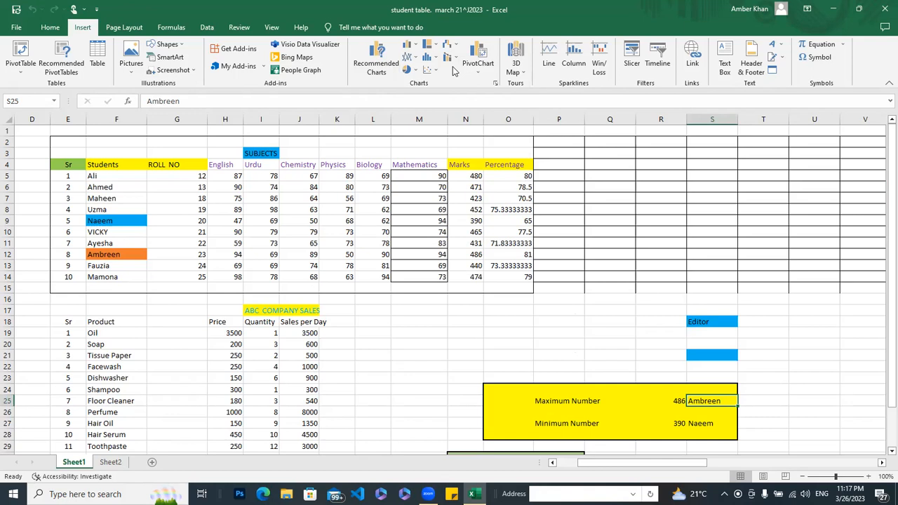
Insert a clustered column chart of the students' percentages in O5:O14 from the recommended charts.
{"action": "left_click", "coordinate": [468, 174]}
{"action": "left_click_drag", "start_coordinate": [507, 174], "coordinate": [515, 276]}
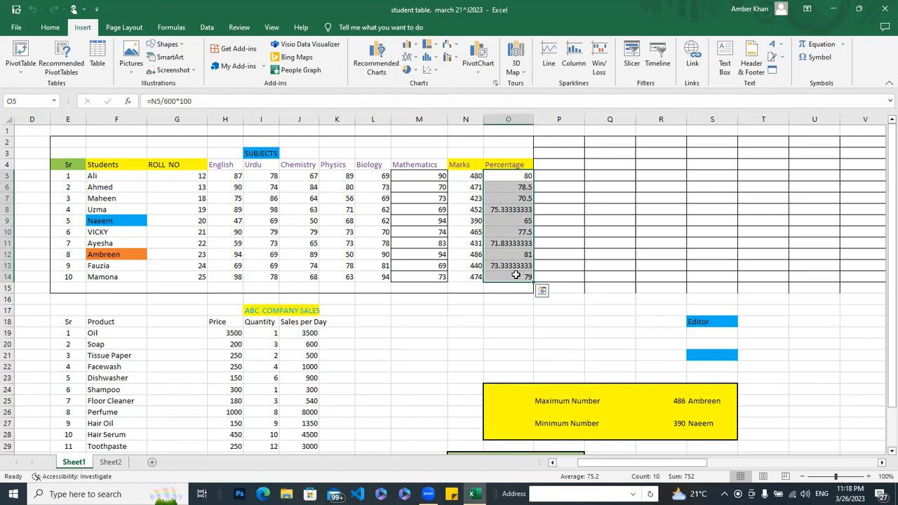
{"action": "left_click", "coordinate": [372, 65]}
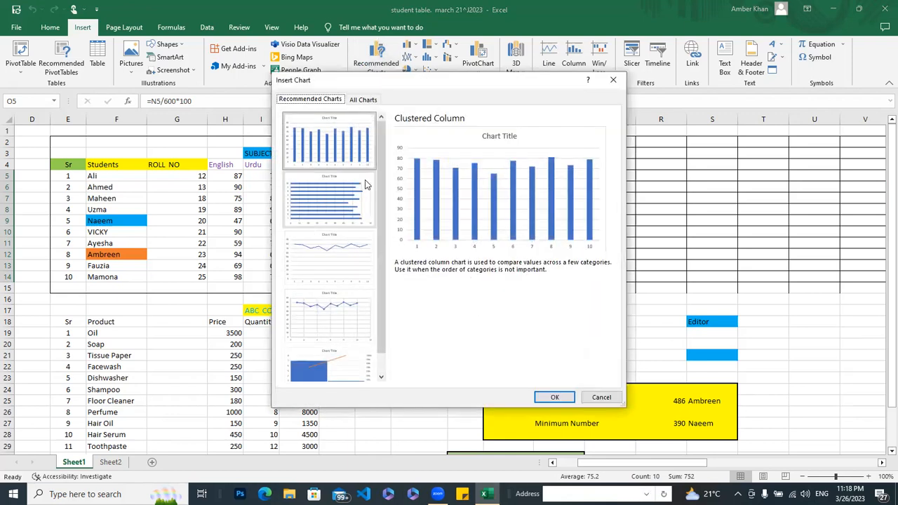
{"action": "scroll", "coordinate": [379, 183], "scroll_direction": "down", "scroll_amount": 1}
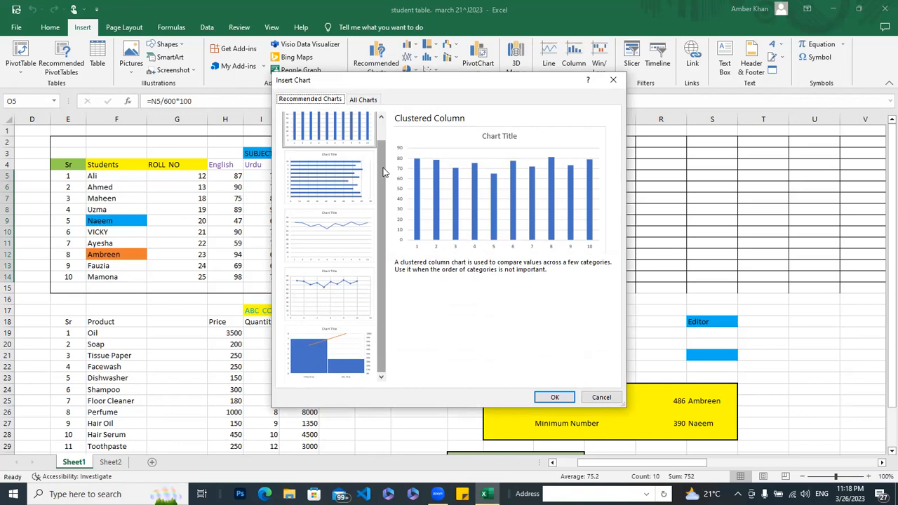
{"action": "scroll", "coordinate": [384, 172], "scroll_direction": "up", "scroll_amount": 1}
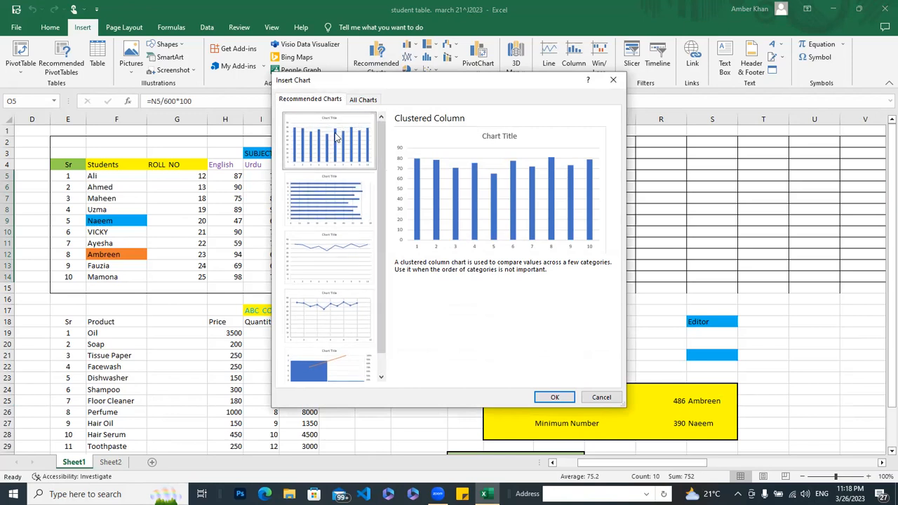
{"action": "left_click", "coordinate": [546, 397]}
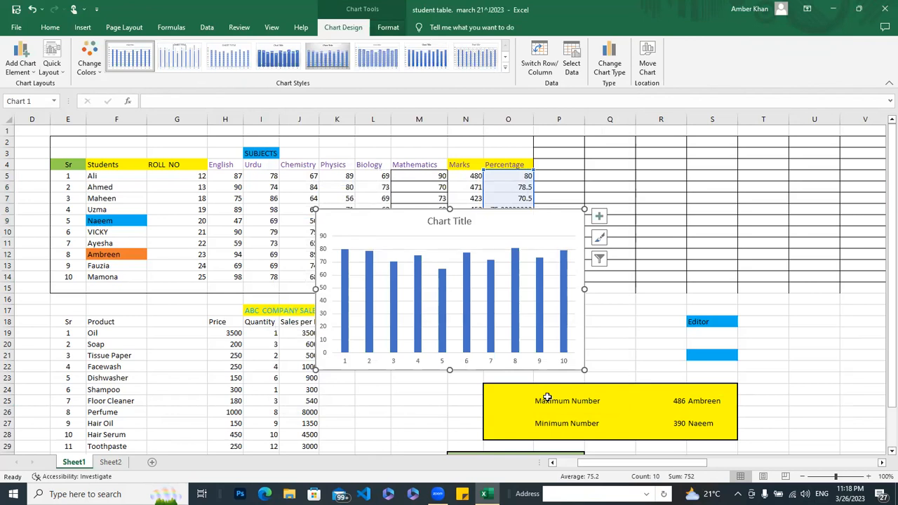
Move the chart beside the student table, over columns P to U at about rows 2 to 15.
{"action": "left_click_drag", "start_coordinate": [477, 232], "coordinate": [742, 184]}
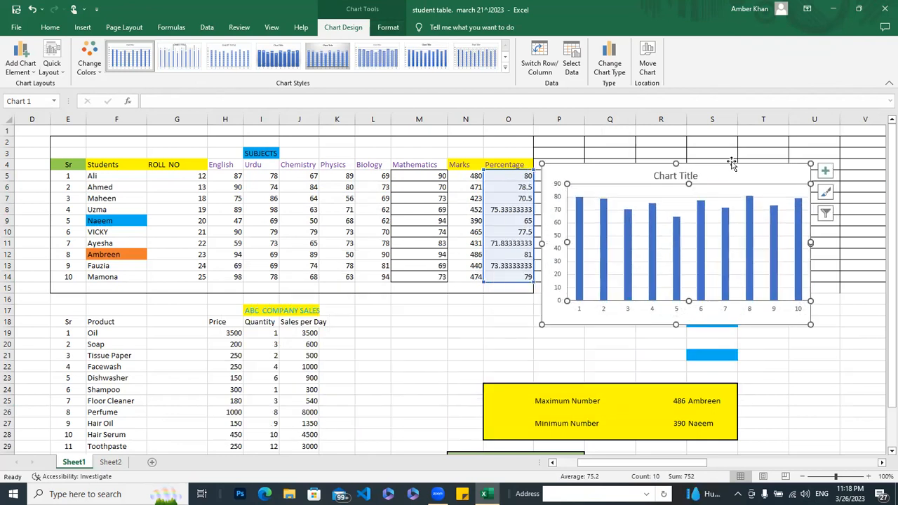
{"action": "left_click_drag", "start_coordinate": [790, 140], "coordinate": [712, 166]}
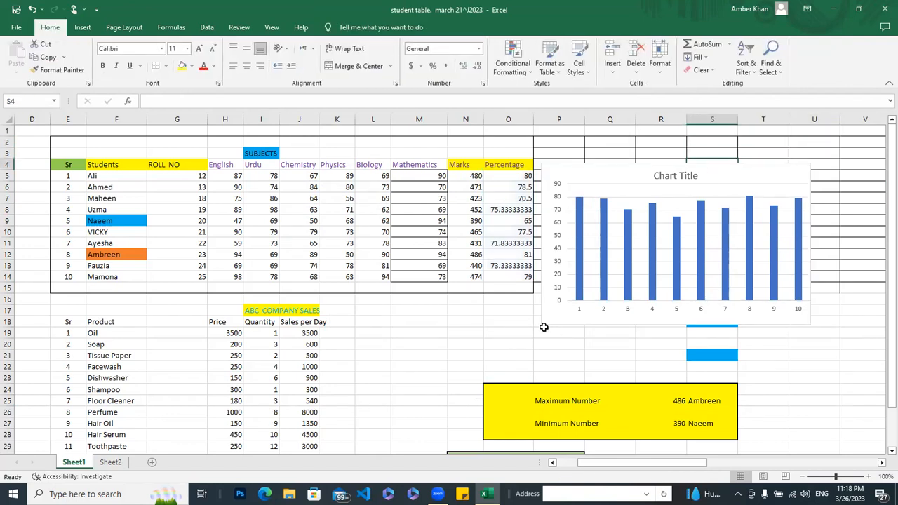
{"action": "left_click", "coordinate": [407, 354]}
{"action": "left_click_drag", "start_coordinate": [644, 179], "coordinate": [663, 156]}
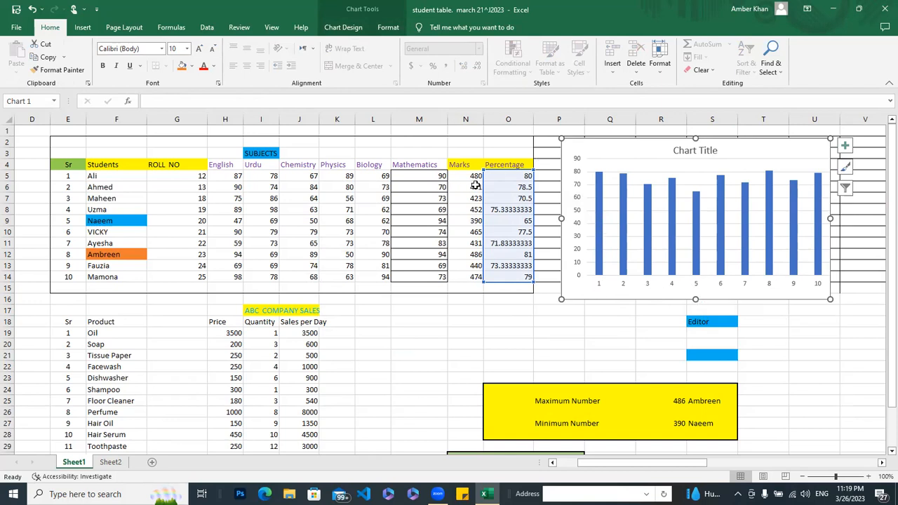
Replace the total marks of the second student, in cell N6, with 480.
{"action": "mouse_move", "coordinate": [596, 177]}
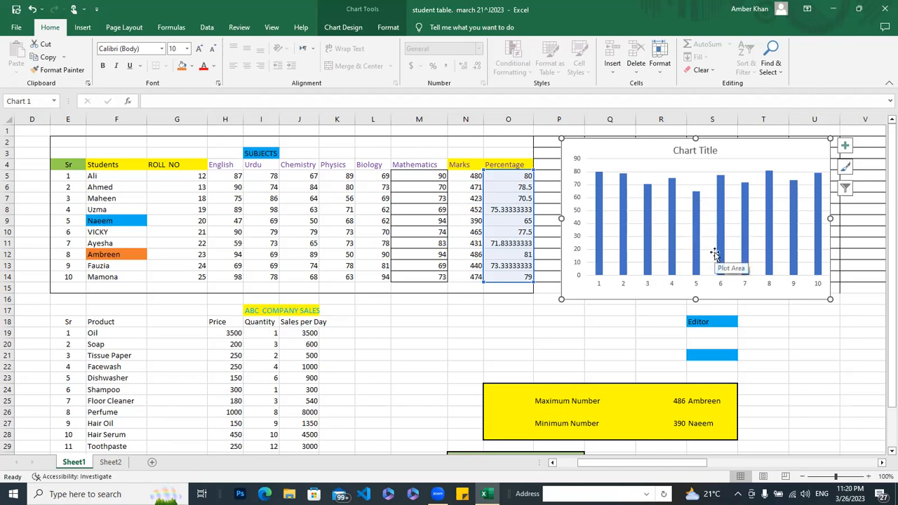
{"action": "mouse_move", "coordinate": [748, 234]}
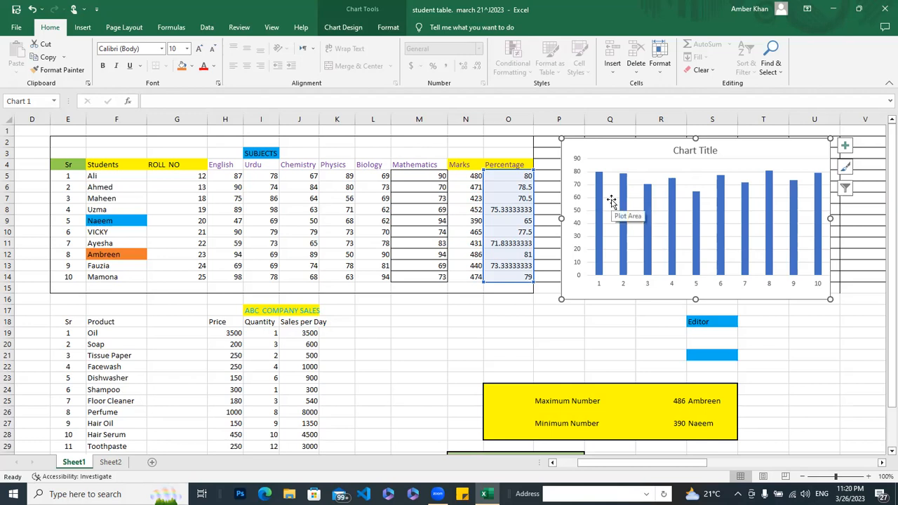
{"action": "left_click", "coordinate": [465, 187]}
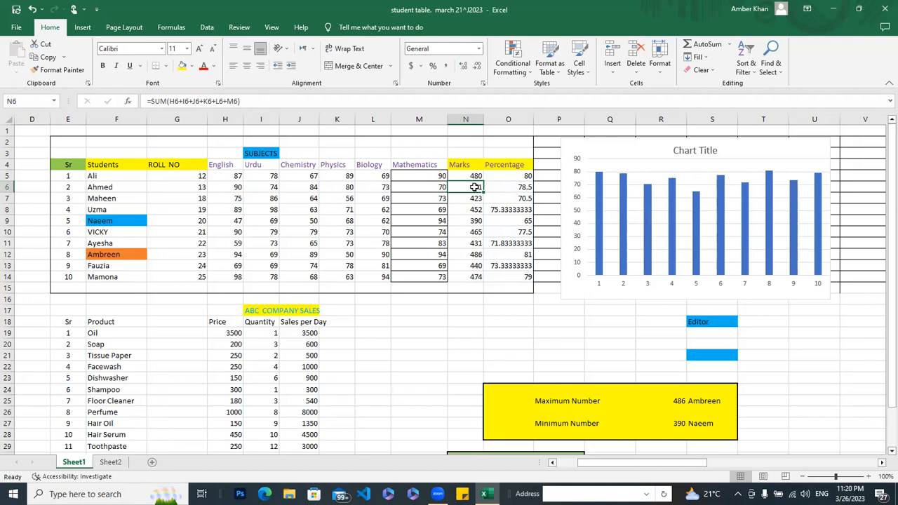
{"action": "type", "text": "4"}
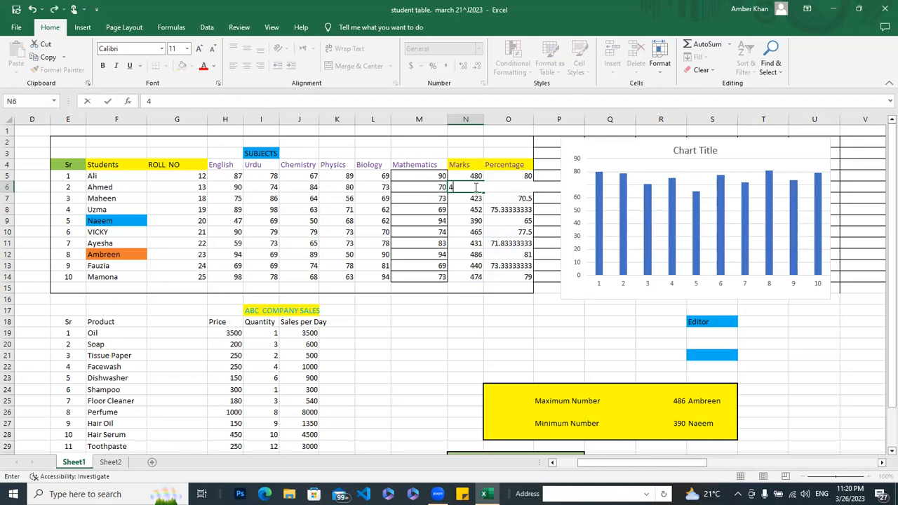
{"action": "type", "text": "80"}
{"action": "left_click", "coordinate": [444, 310]}
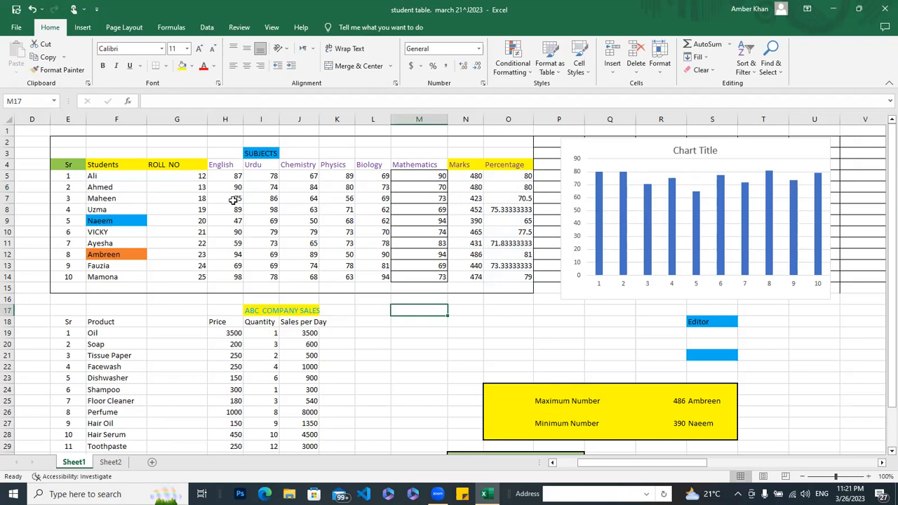
Replace the total marks of the third student, in cell N7, with 430 and check the third column of the chart.
{"action": "left_click", "coordinate": [473, 198]}
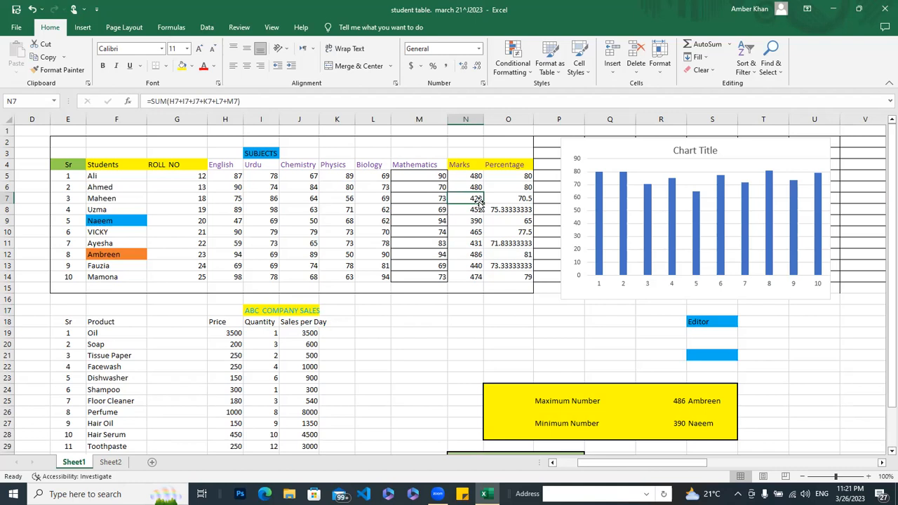
{"action": "type", "text": "43"}
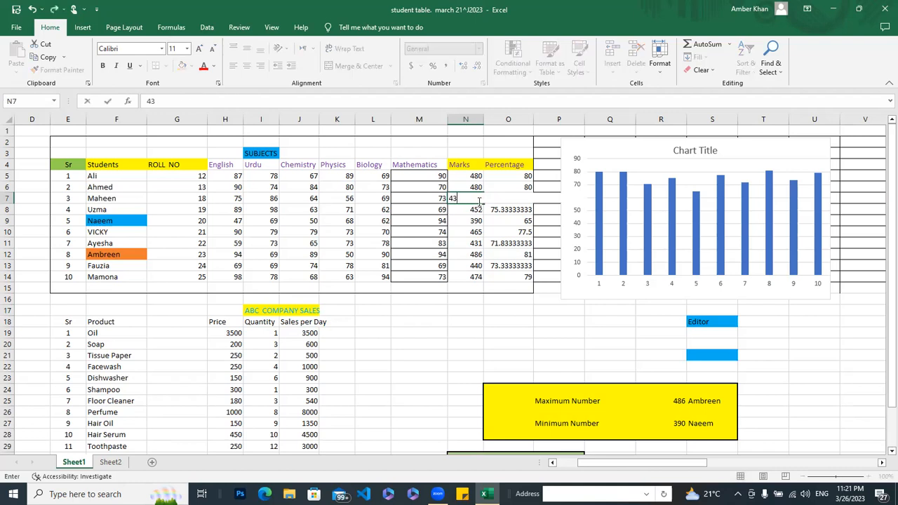
{"action": "type", "text": "0"}
{"action": "left_click", "coordinate": [442, 309]}
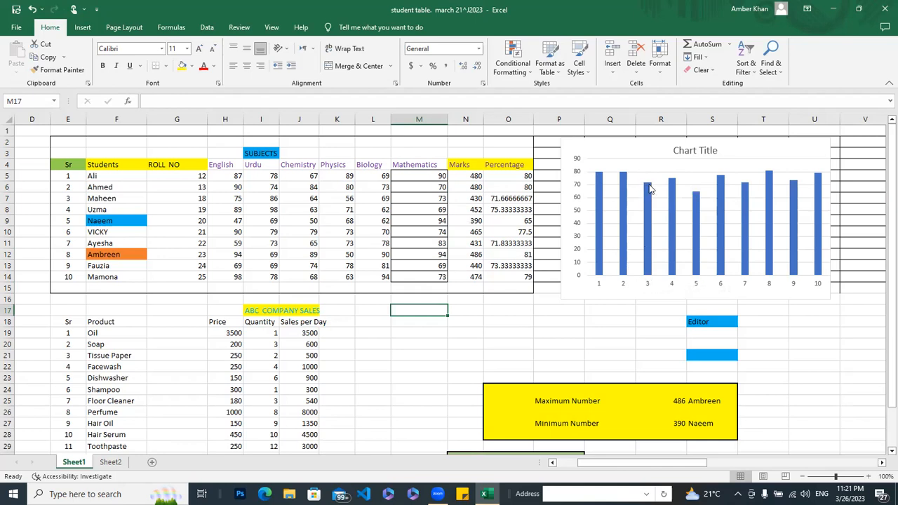
{"action": "mouse_move", "coordinate": [650, 185]}
Replace the total marks of the fourth student, in cell N8, with 460 and inspect the fourth and fifth chart columns.
{"action": "left_click", "coordinate": [468, 210]}
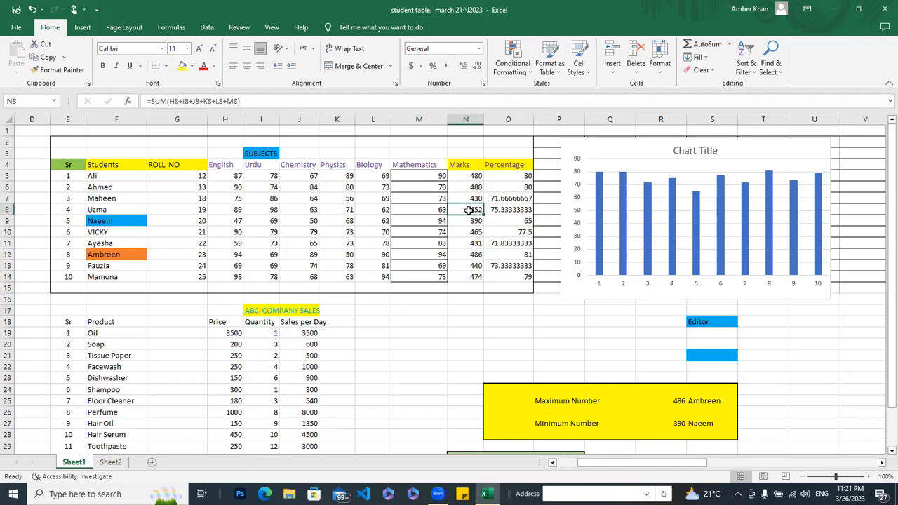
{"action": "type", "text": "460"}
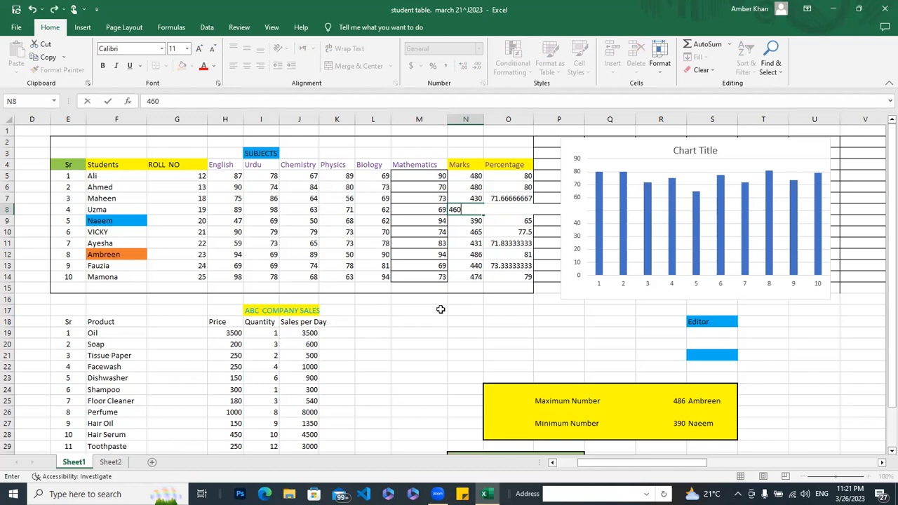
{"action": "left_click", "coordinate": [441, 309]}
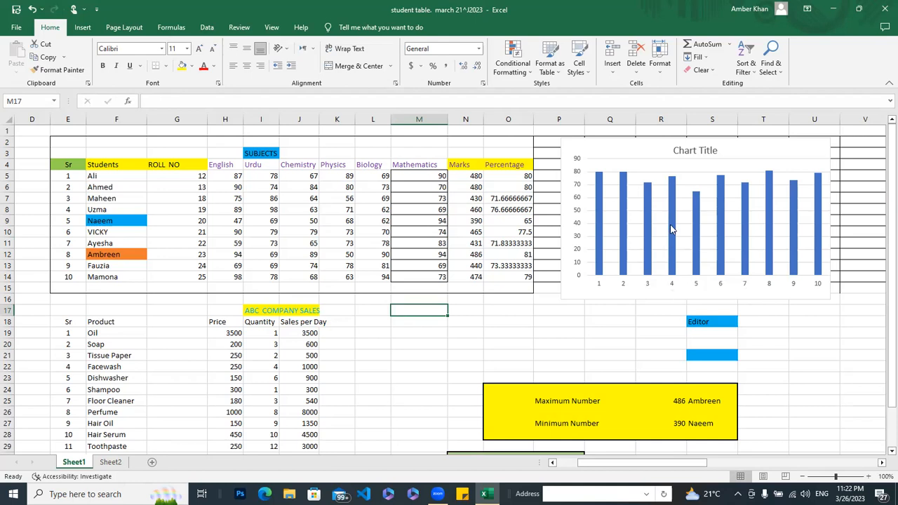
{"action": "mouse_move", "coordinate": [671, 226]}
{"action": "mouse_move", "coordinate": [698, 239]}
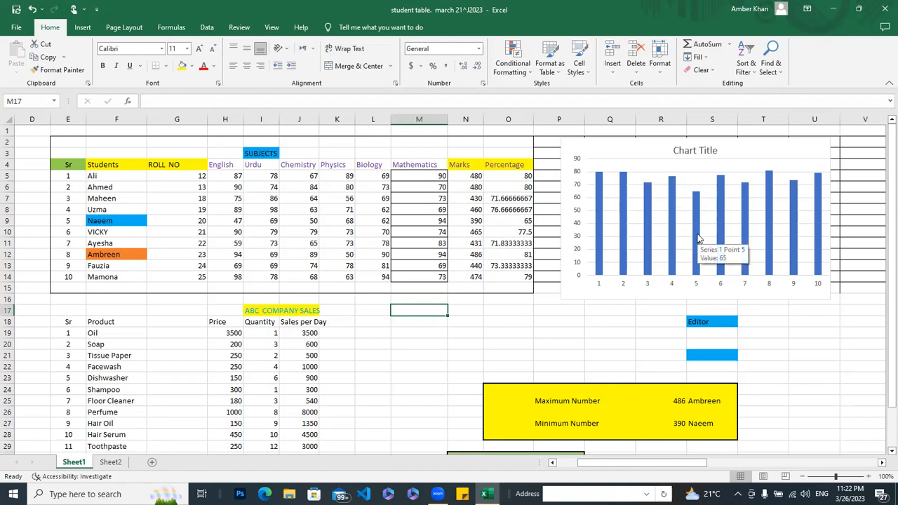